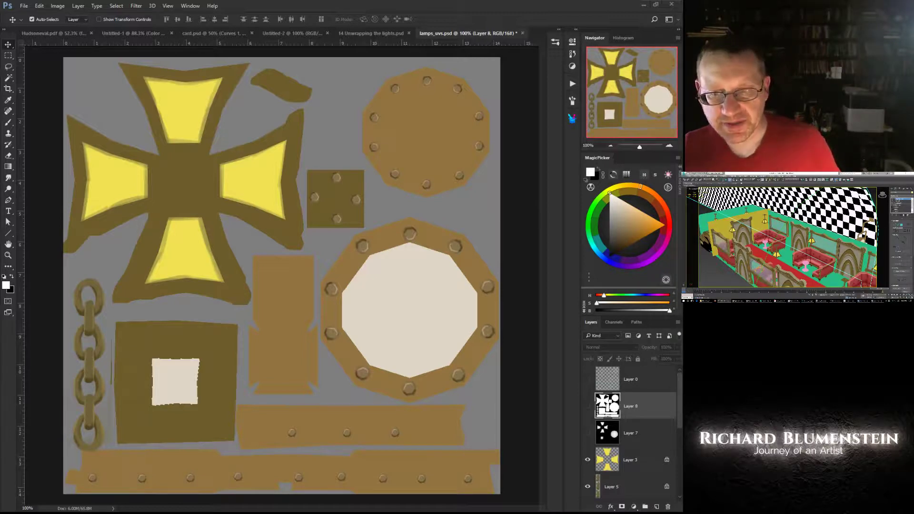
- Preview the Layer 7 mask and load the Layer 3 and Layer 6 shapes as one combined selection
click(588, 433)
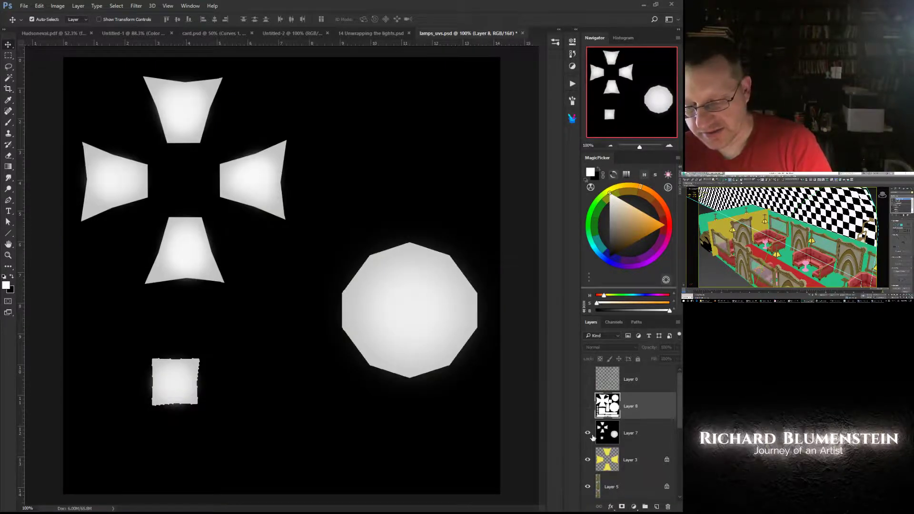
click(587, 433)
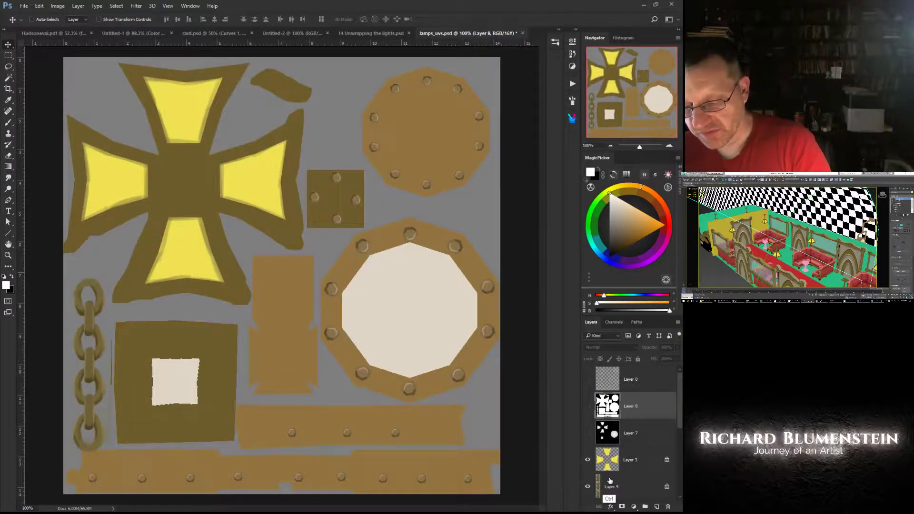
ctrl+click(607, 460)
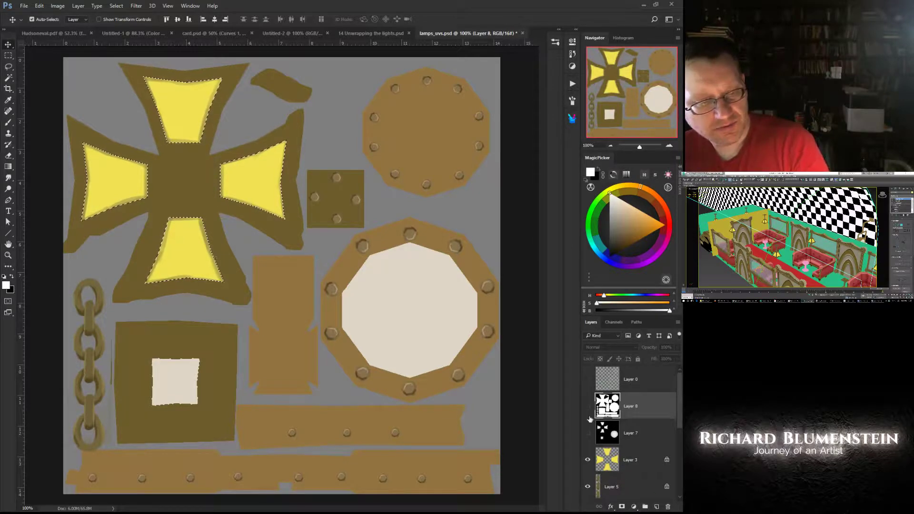
drag(676, 402, 678, 426)
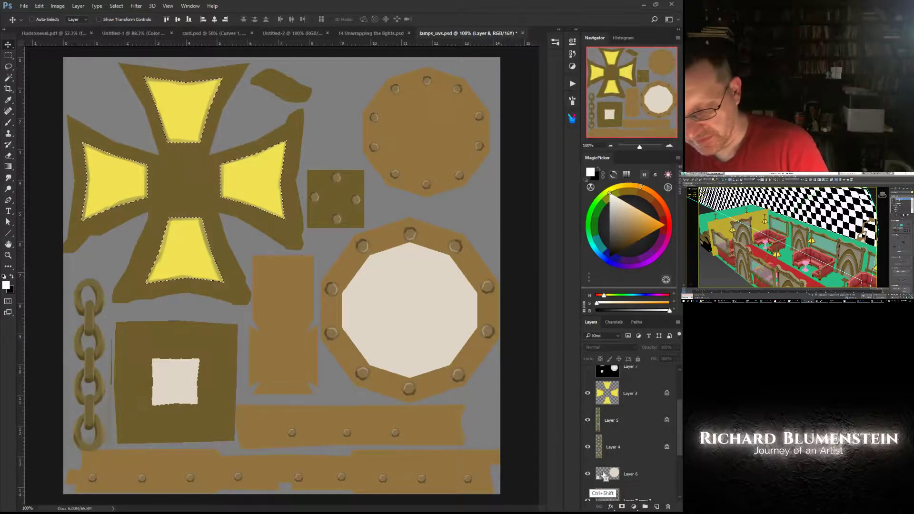
ctrl+shift+click(607, 475)
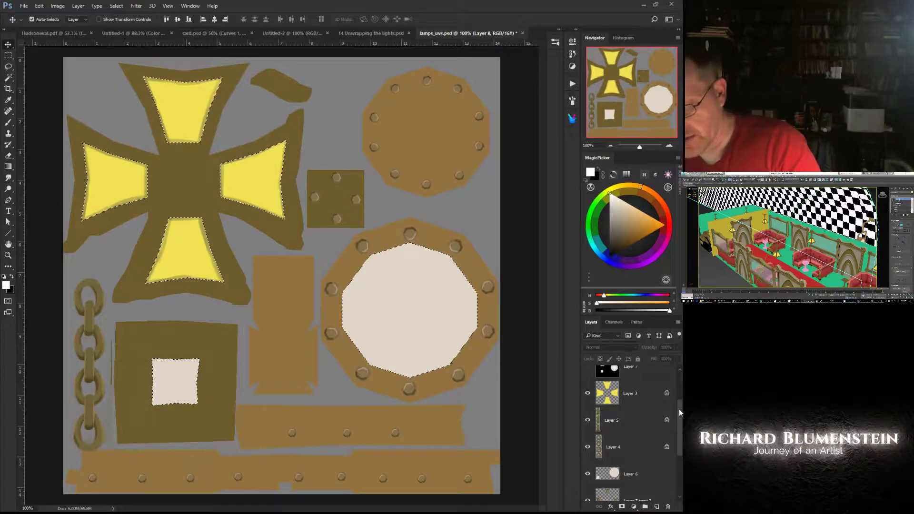
drag(679, 409, 675, 369)
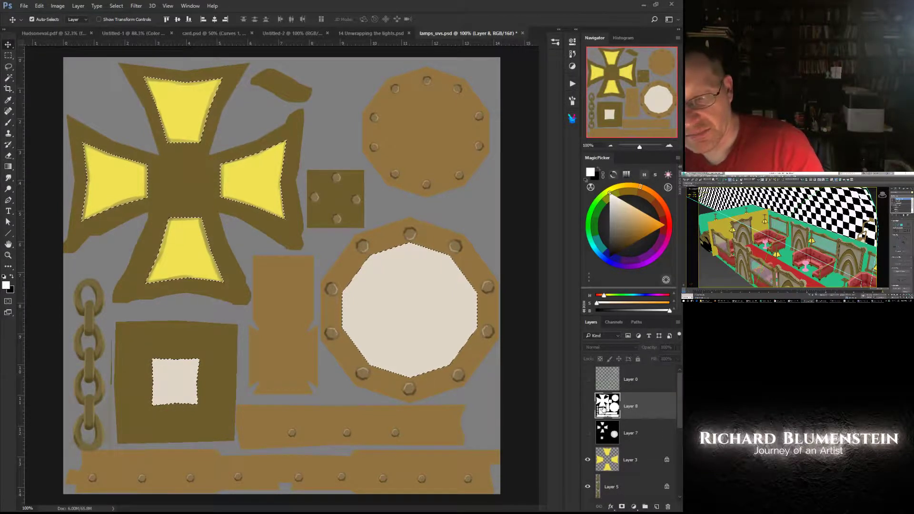
- Try a light grey foreground colour against the Layer 7 mask, return it to white and clear the selection
click(613, 207)
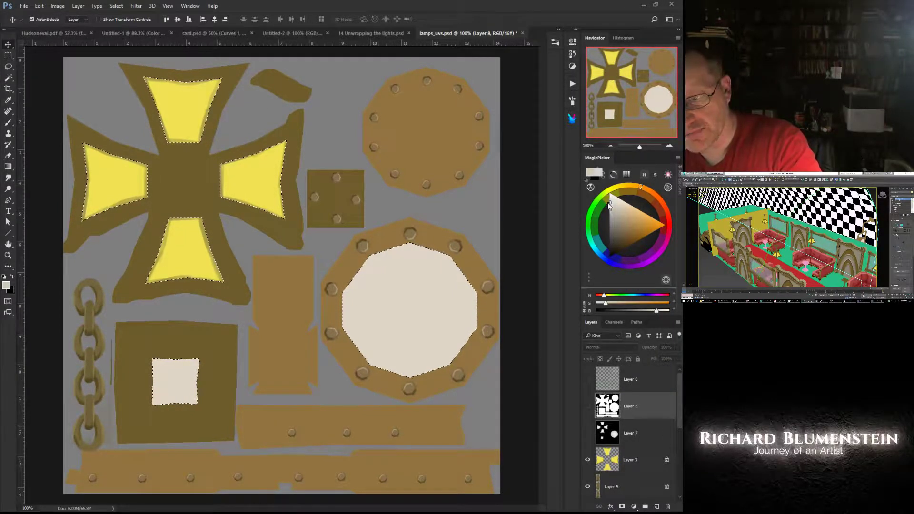
click(609, 206)
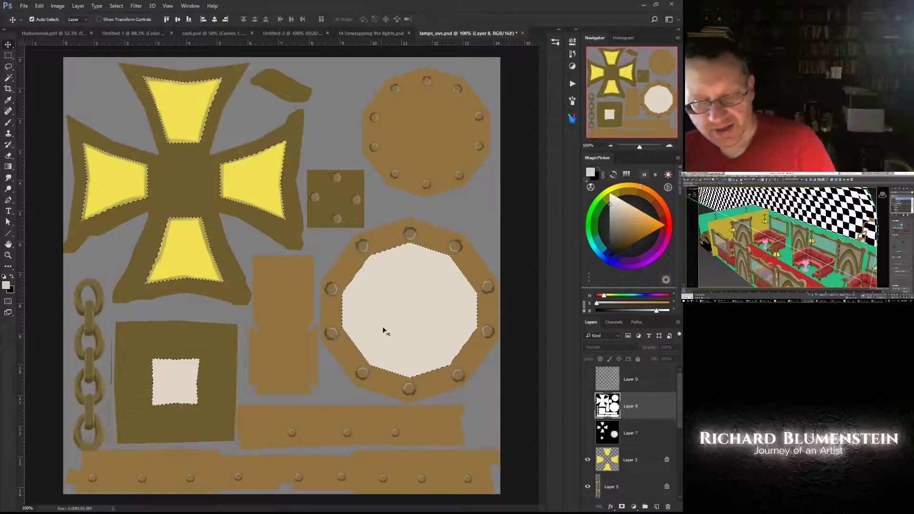
click(588, 433)
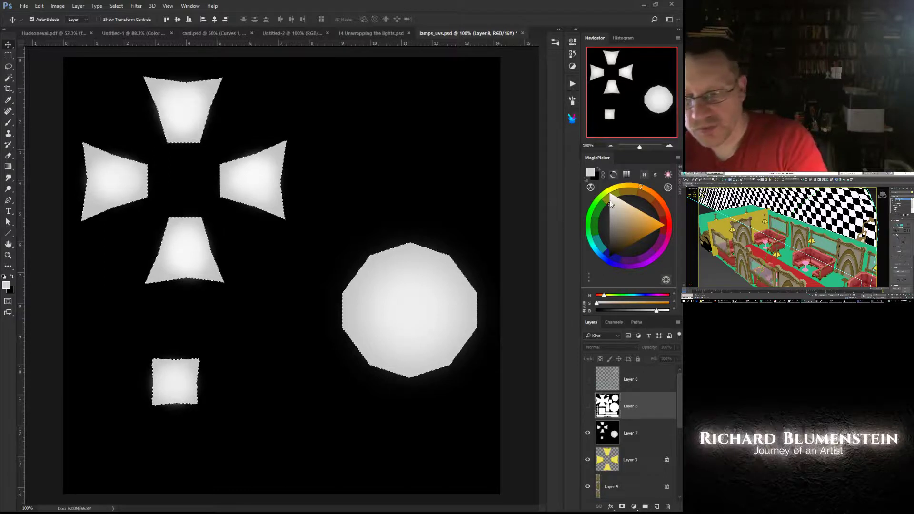
click(609, 193)
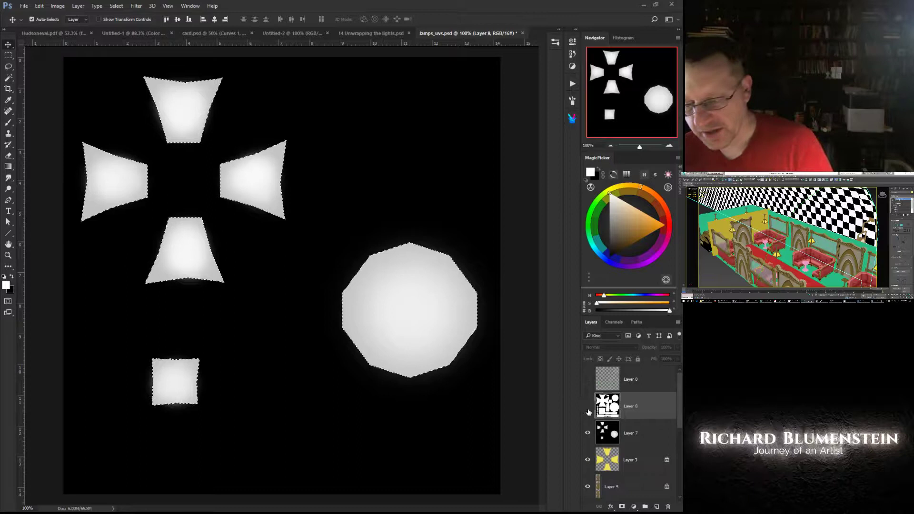
click(587, 432)
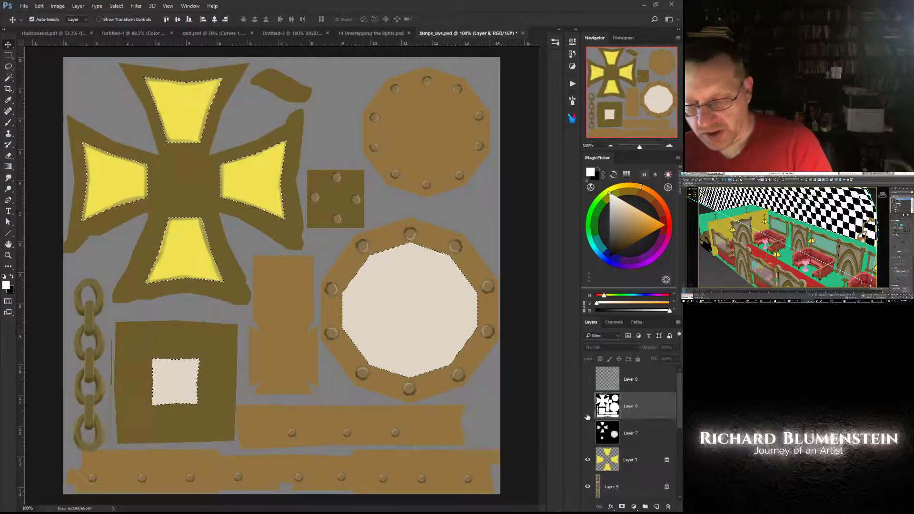
key(q)
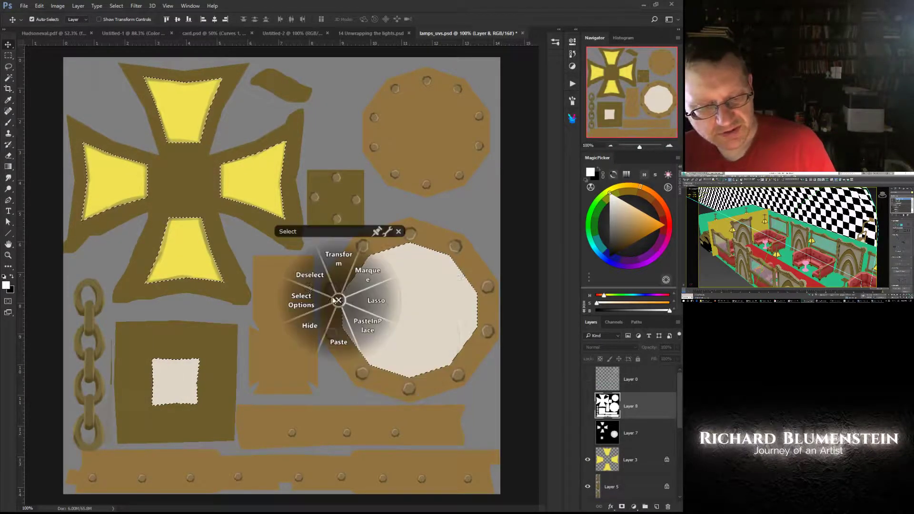
click(308, 285)
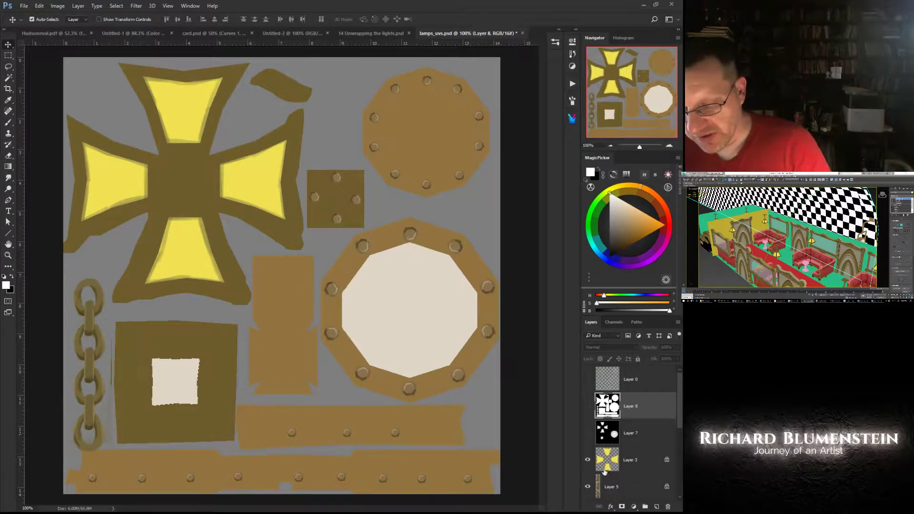
- Load the outlines of the chain layers, Layer 5 and Layer 4, and of Layer 2 as a selection
drag(678, 393, 679, 419)
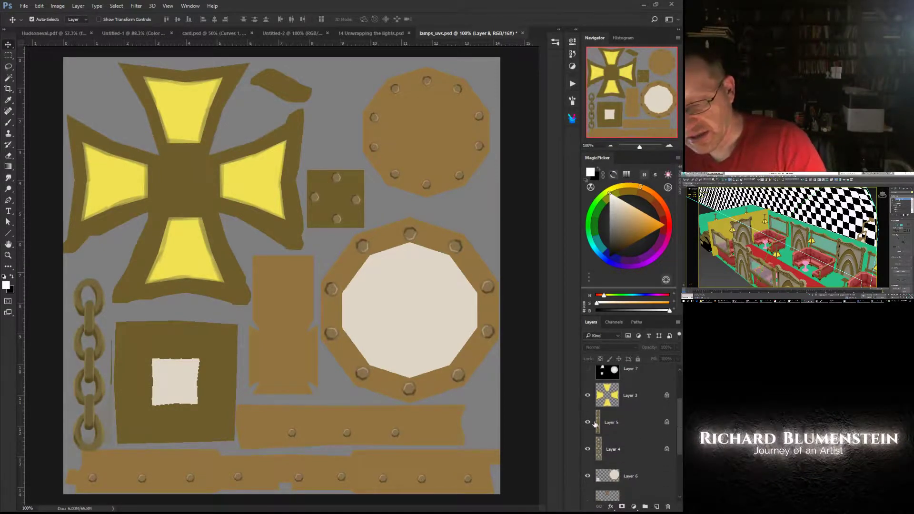
ctrl+click(598, 446)
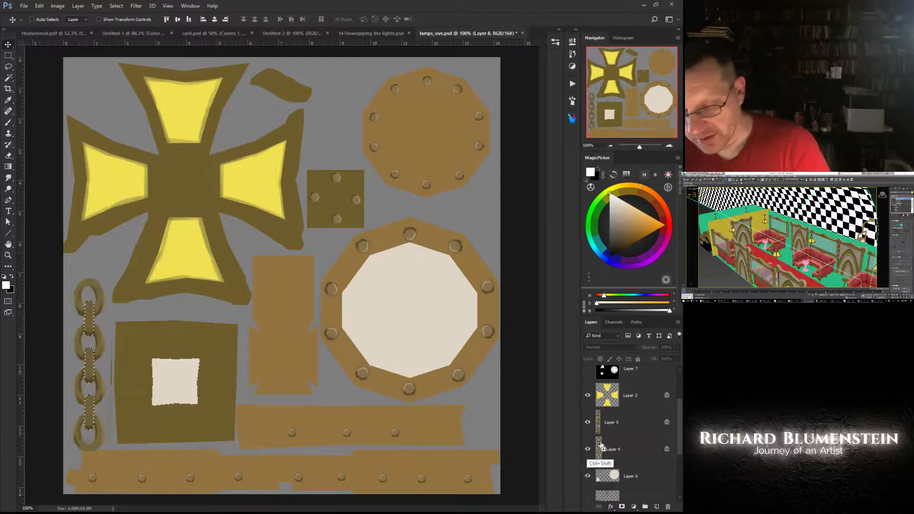
ctrl+click(598, 449)
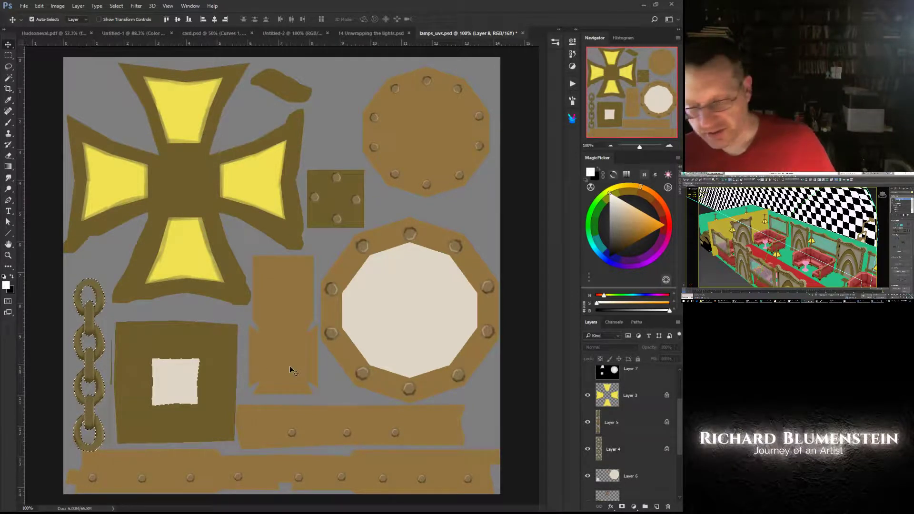
drag(681, 413, 682, 478)
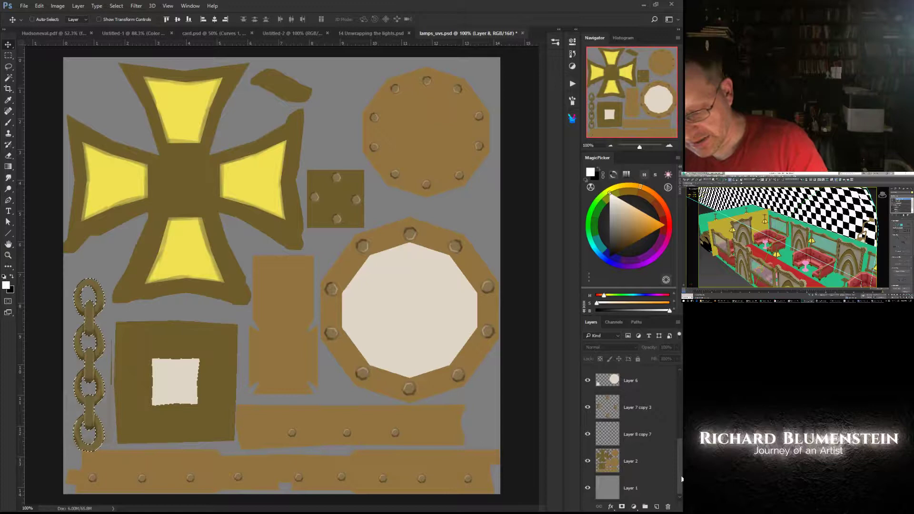
ctrl+click(601, 462)
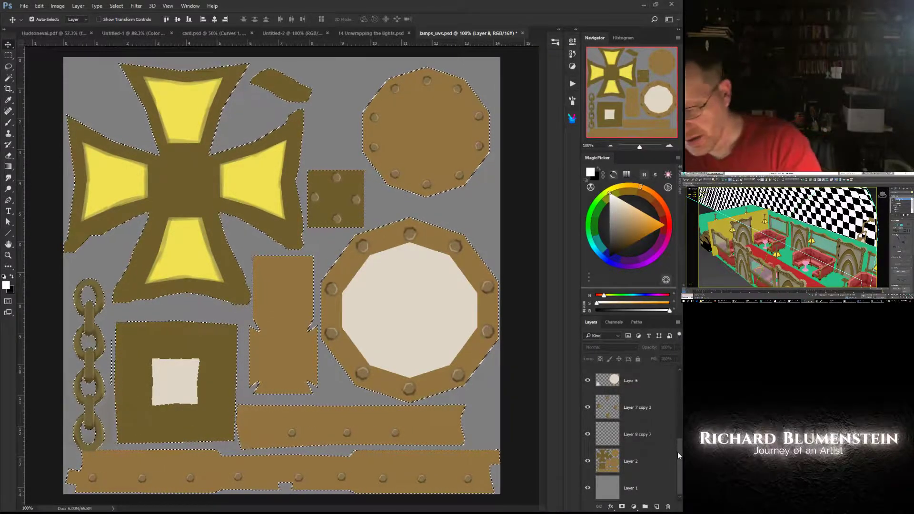
scroll(677, 406, up, 5)
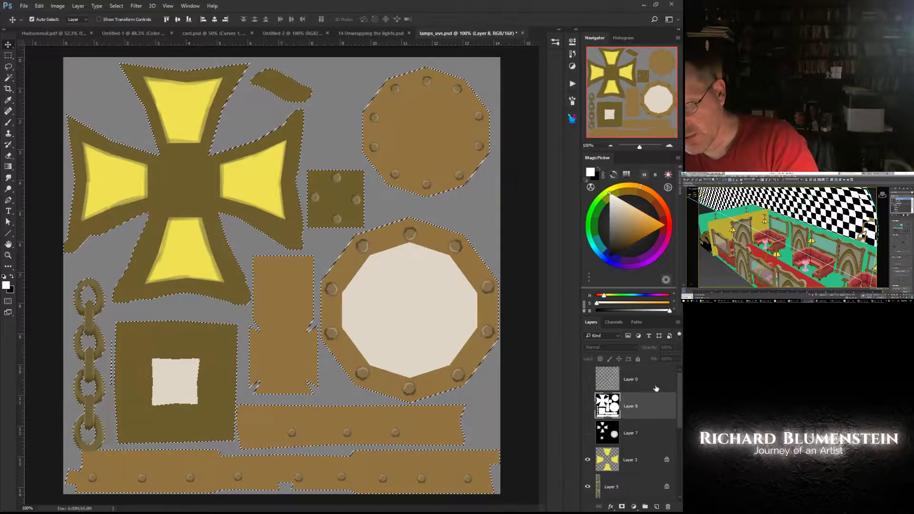
- Show the black-and-white mask on Layer 8 and check it against the UV wireframe on Layer 0
click(587, 405)
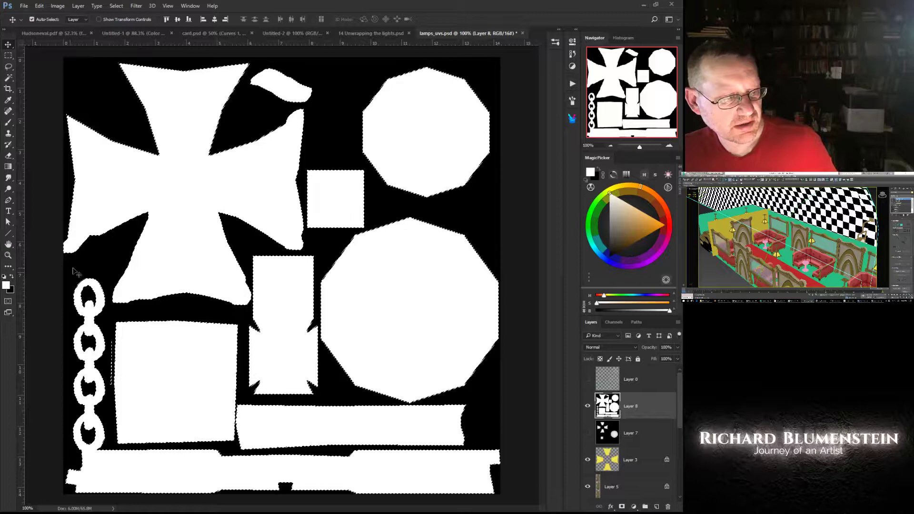
key(ctrl+comma)
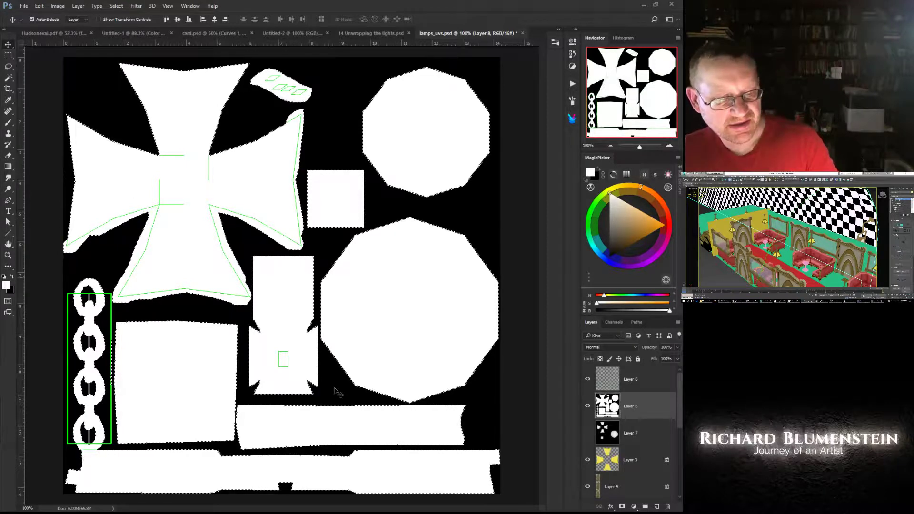
key(ctrl+comma)
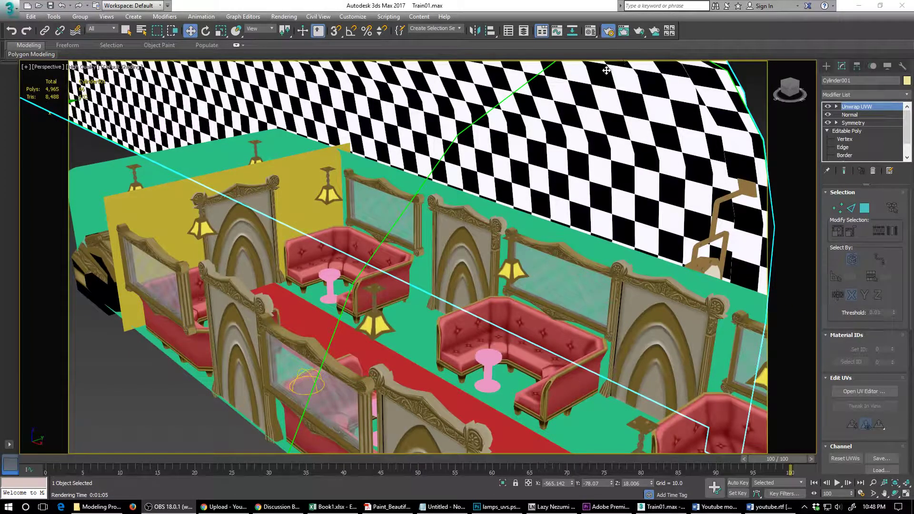
- Switch to 3ds Max and inspect the self-illumination and opacity bitmaps assigned to the lamps material
click(595, 31)
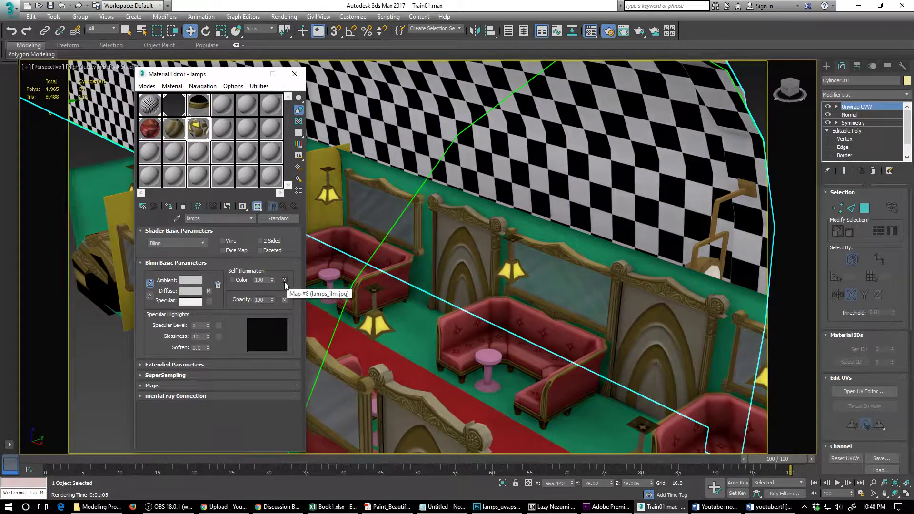
click(284, 281)
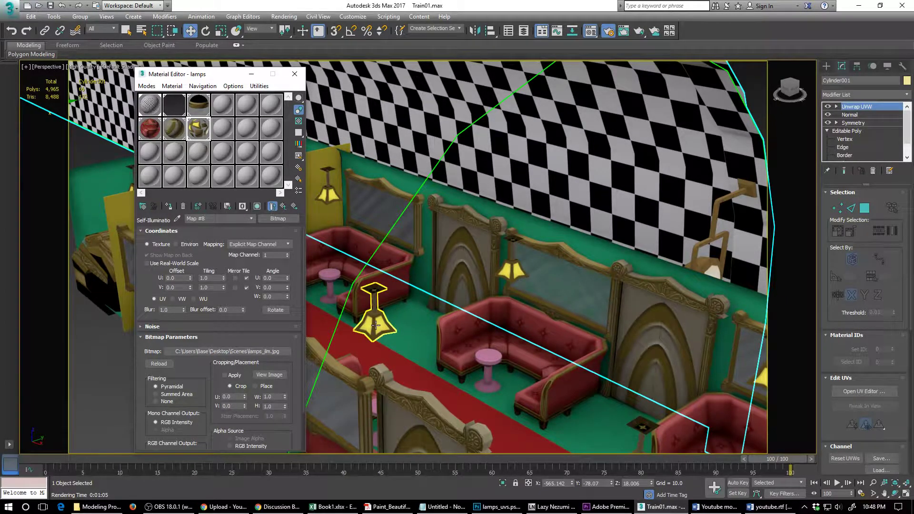
click(272, 206)
click(285, 300)
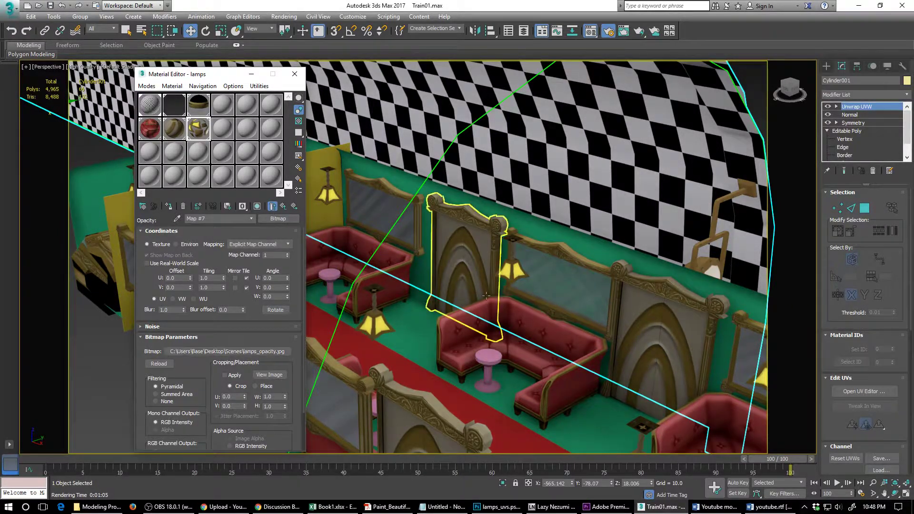
click(294, 73)
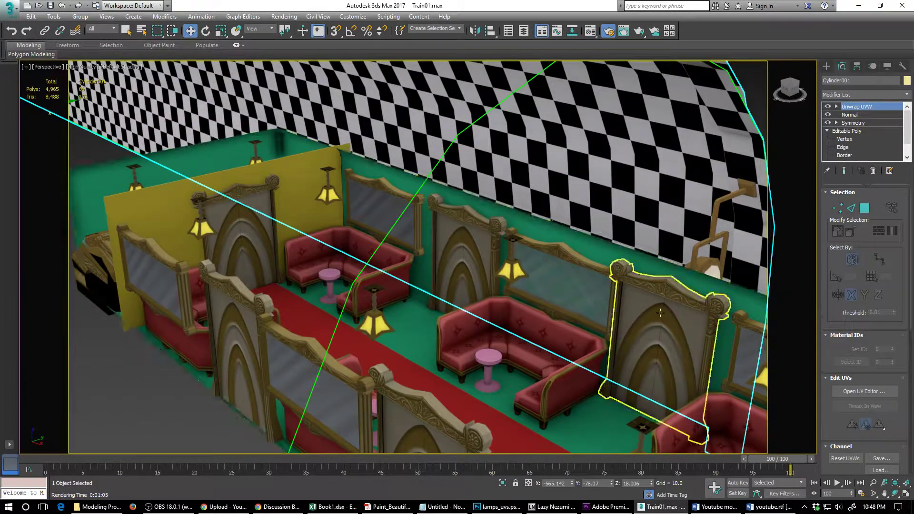
- Try the Performance rendering quality in the perspective viewport on the train interior
scroll(399, 353, up, 3)
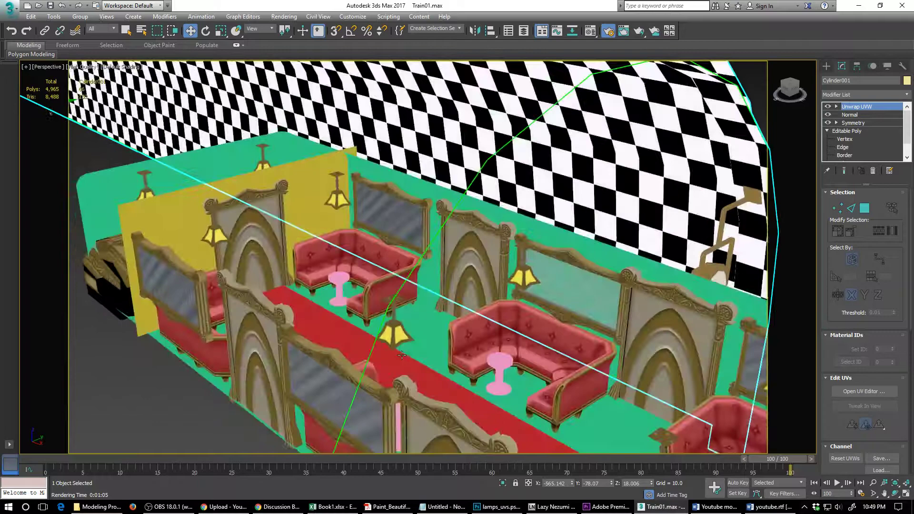
scroll(399, 353, down, 2)
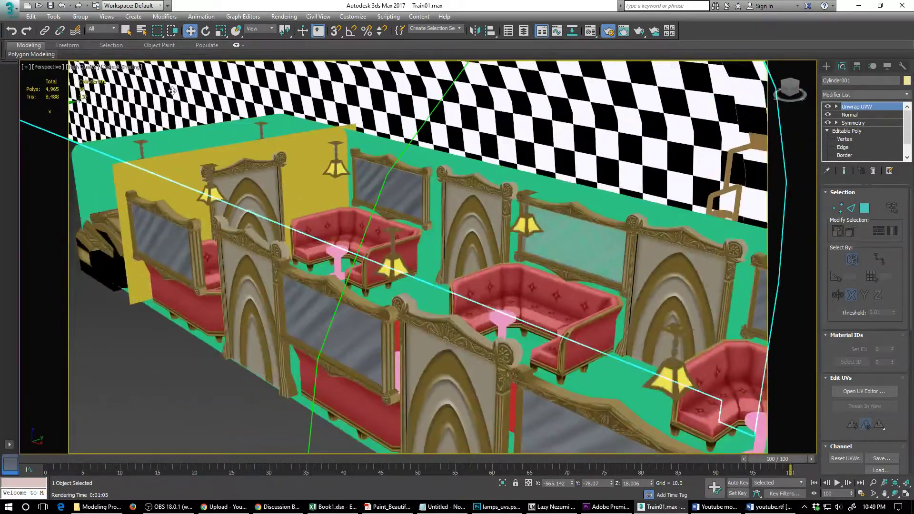
click(86, 68)
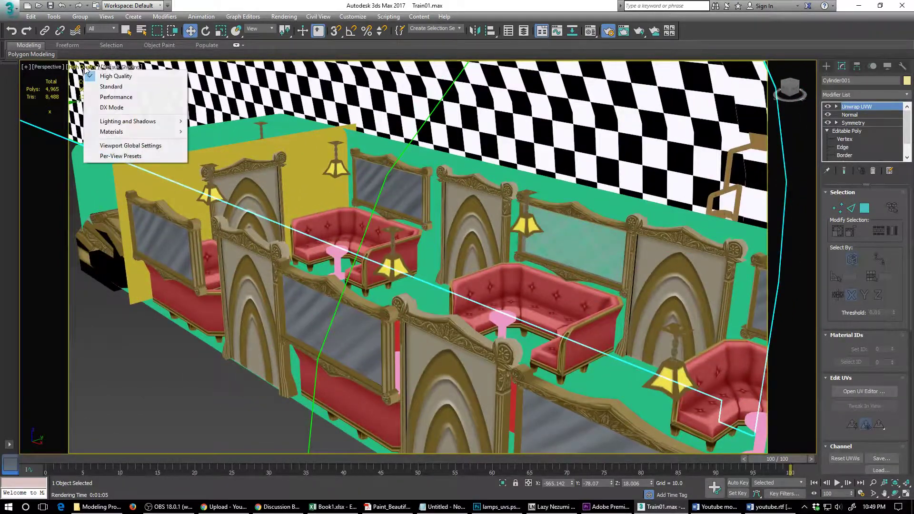
click(117, 96)
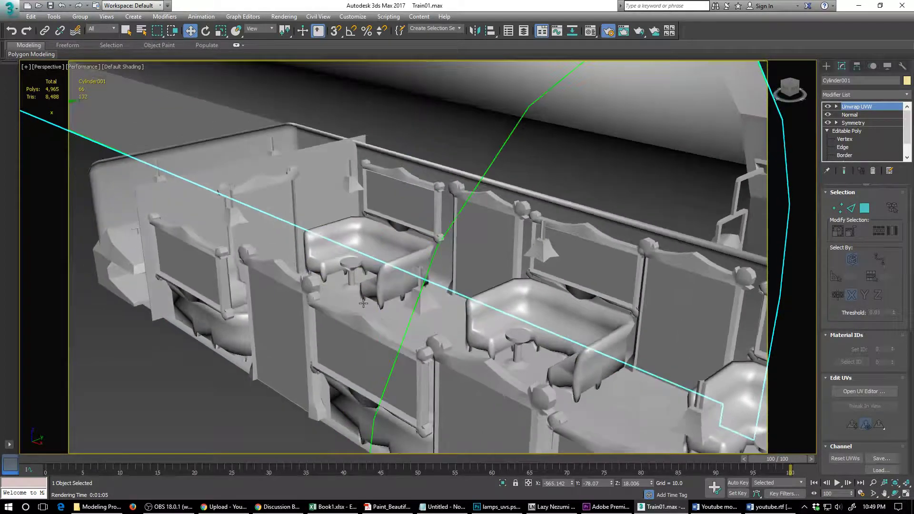
alt+middle_drag(363, 303, 343, 290)
- Set the perspective viewport's rendering quality to Standard and examine the hanging lamps close up
click(84, 66)
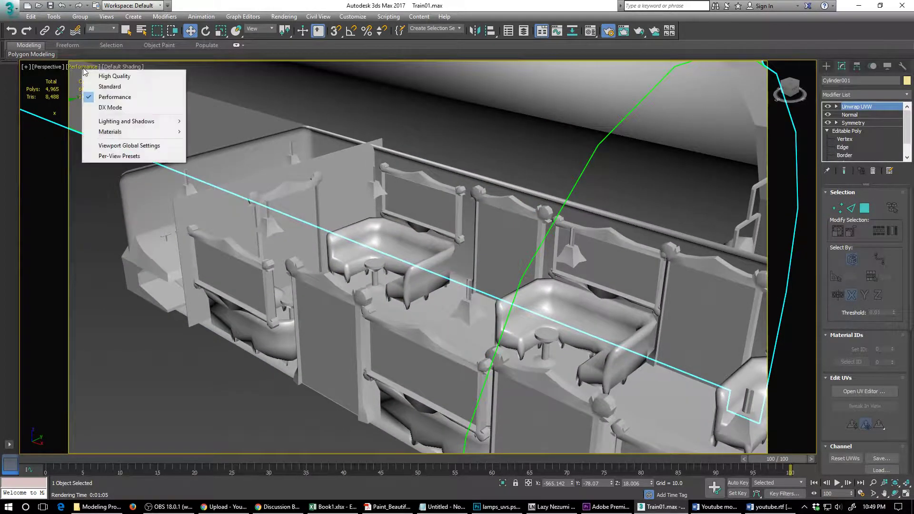
click(102, 89)
alt+middle_drag(377, 231, 409, 305)
scroll(290, 251, up, 6)
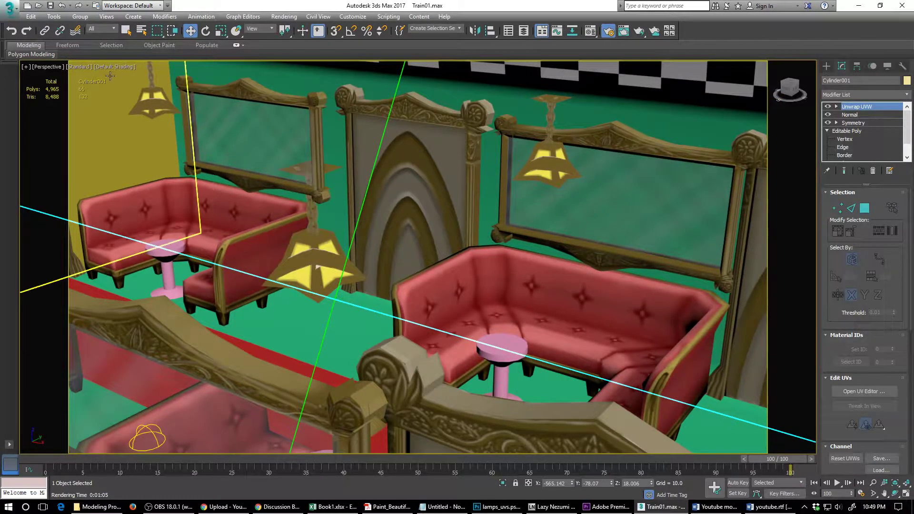
click(70, 70)
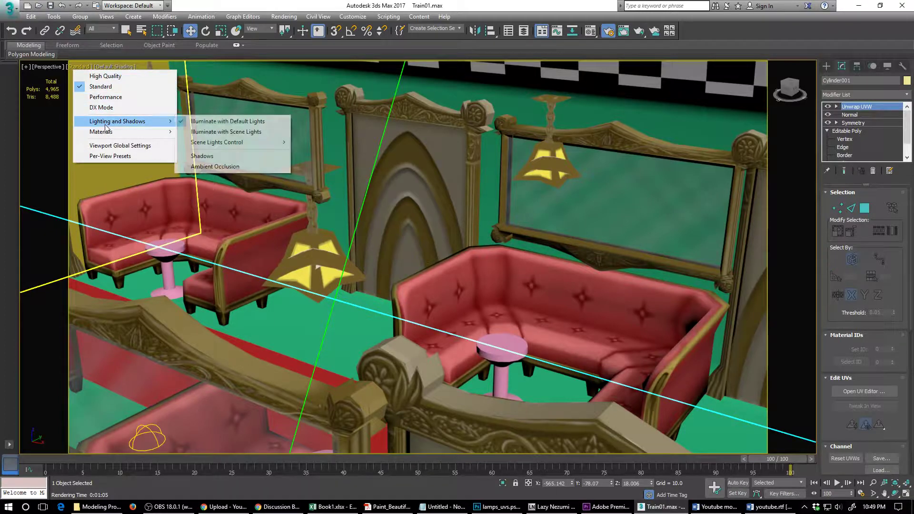
mouse_move(106, 132)
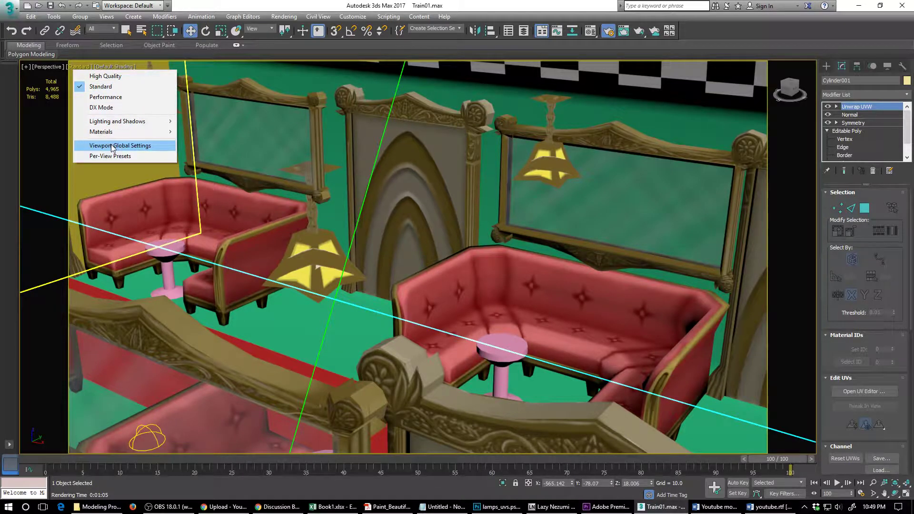
click(107, 87)
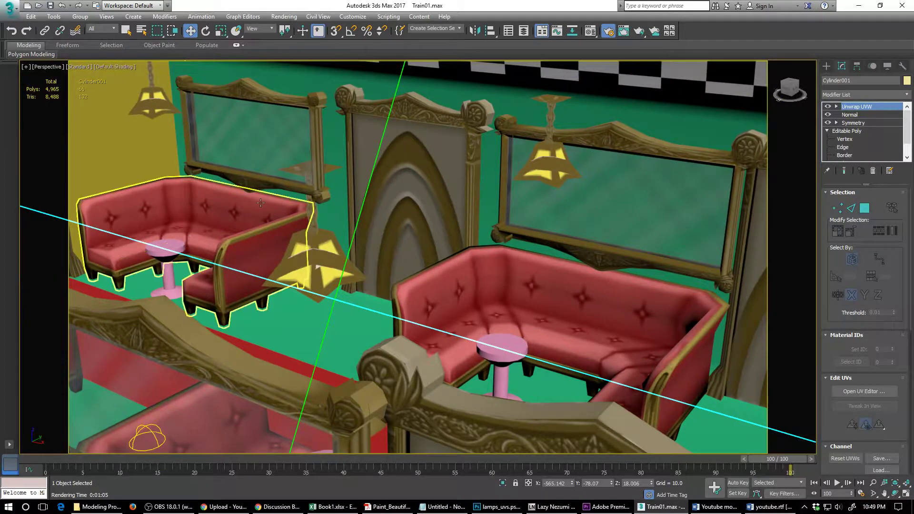
- Examine the overall train interior in the perspective viewport, from the seating booths and carved partitions to the hanging lamps
scroll(262, 208, down, 10)
scroll(262, 208, up, 2)
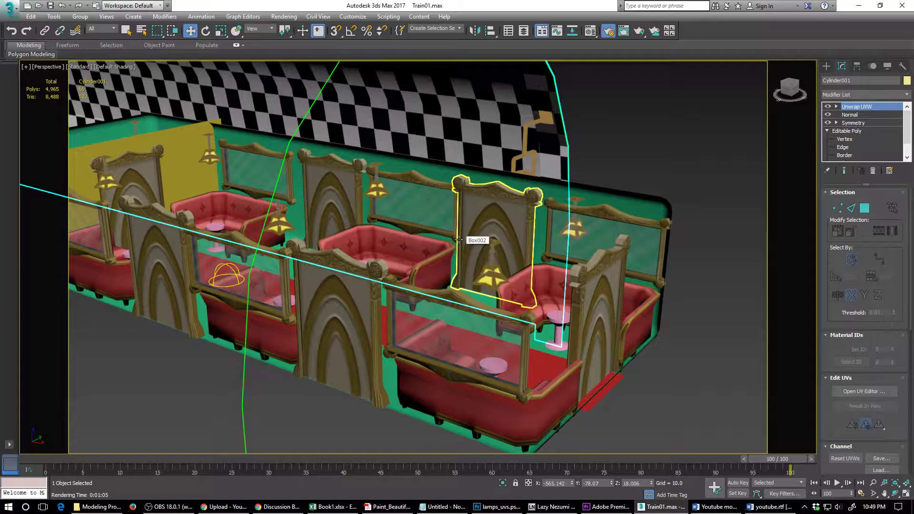
scroll(473, 226, up, 2)
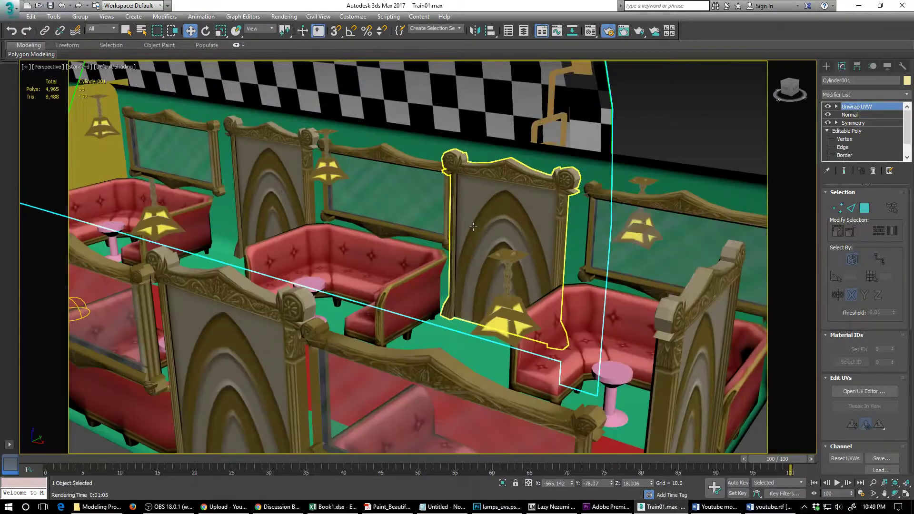
scroll(464, 232, down, 3)
alt+middle_drag(463, 232, 418, 278)
scroll(421, 272, up, 2)
scroll(421, 272, down, 2)
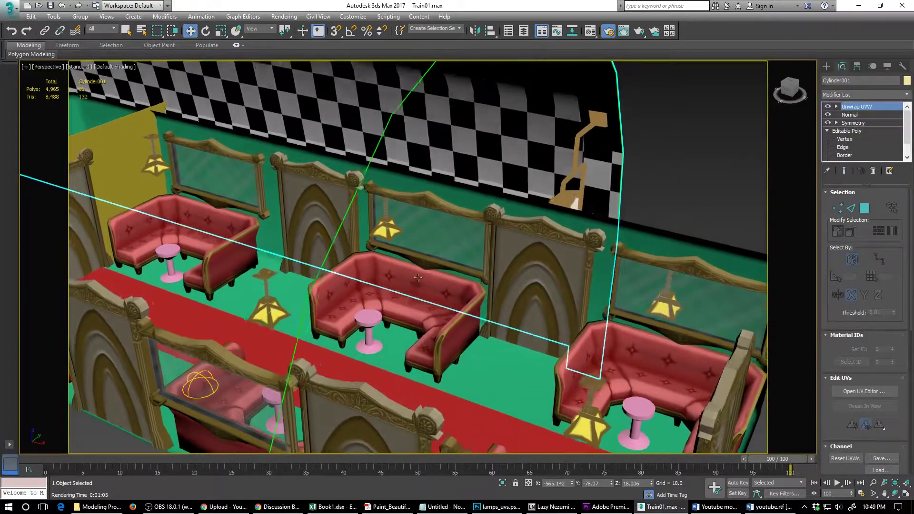
scroll(418, 277, up, 2)
- Point out the green train body, the red carpet strip and the checkered outer shell by selecting each one in turn
click(483, 367)
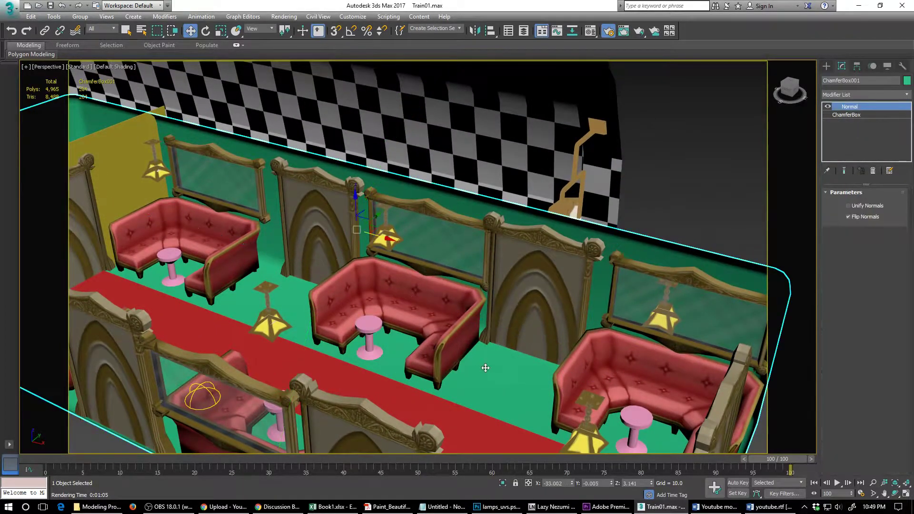
scroll(421, 331, down, 3)
alt+middle_drag(421, 331, 385, 193)
scroll(392, 337, up, 2)
scroll(346, 235, up, 3)
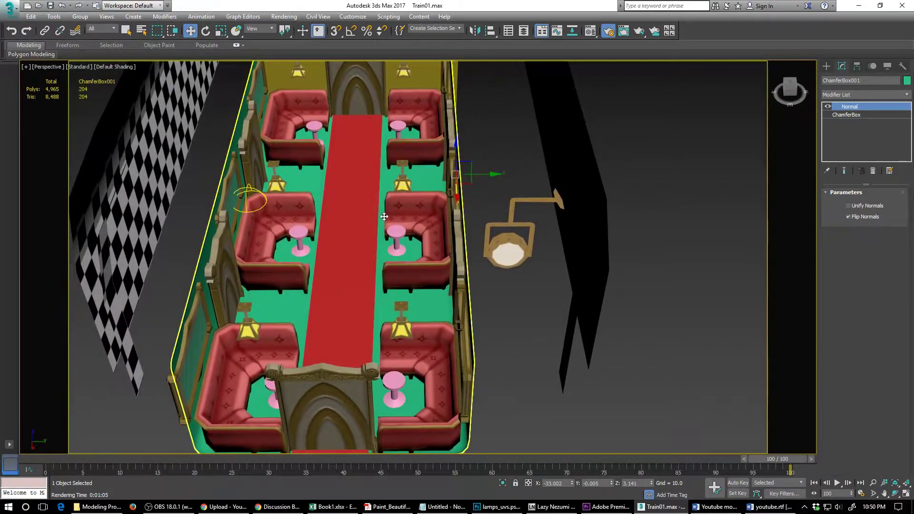
click(346, 235)
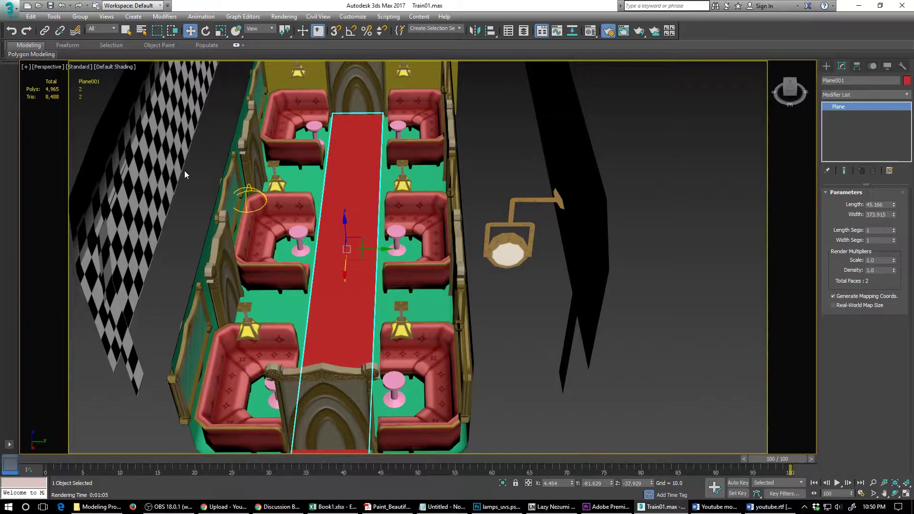
click(171, 168)
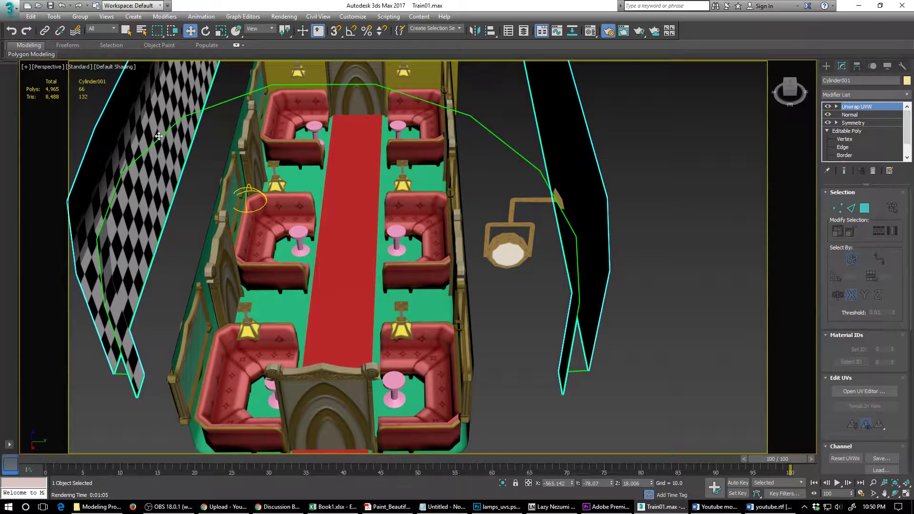
- Select the green train body again and inspect the carriage from outside and from above the booths
mouse_move(223, 262)
alt+middle_down()
mouse_move(186, 271)
mouse_move(231, 274)
alt+middle_up()
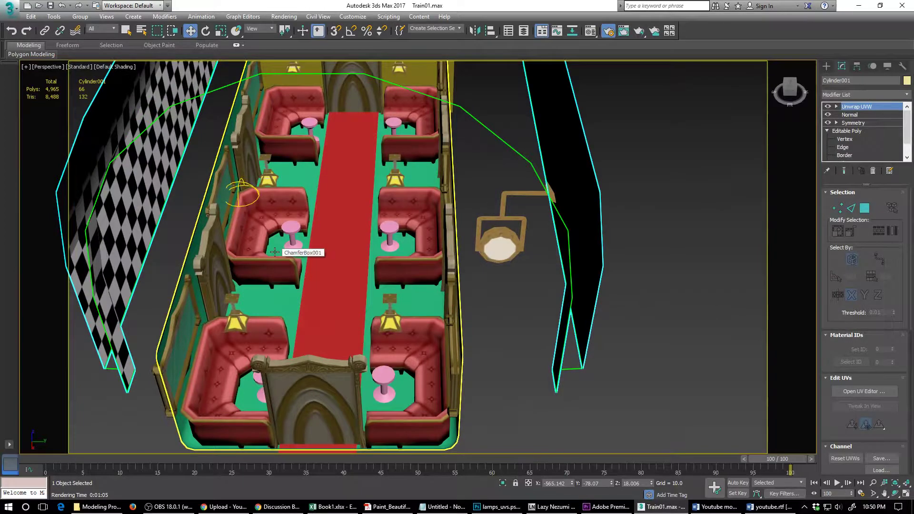
click(274, 282)
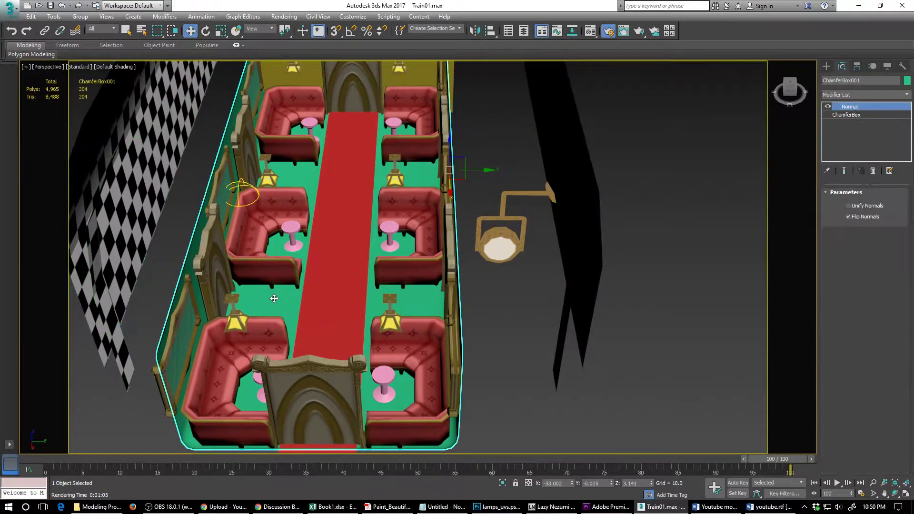
alt+middle_drag(292, 290, 328, 336)
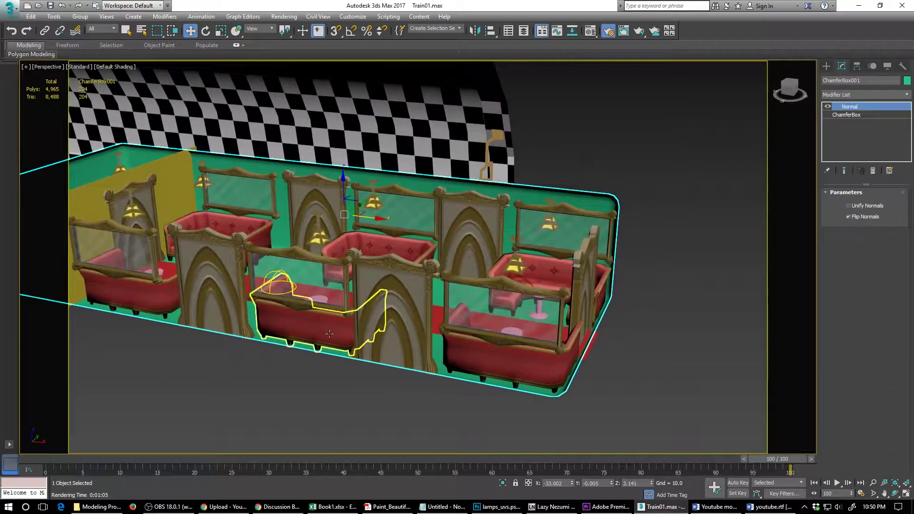
scroll(355, 289, up, 2)
alt+middle_drag(354, 288, 323, 303)
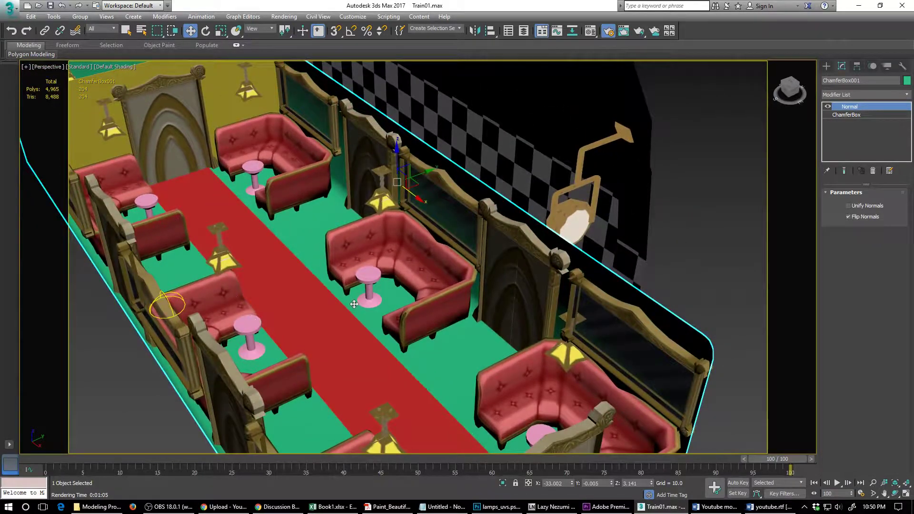